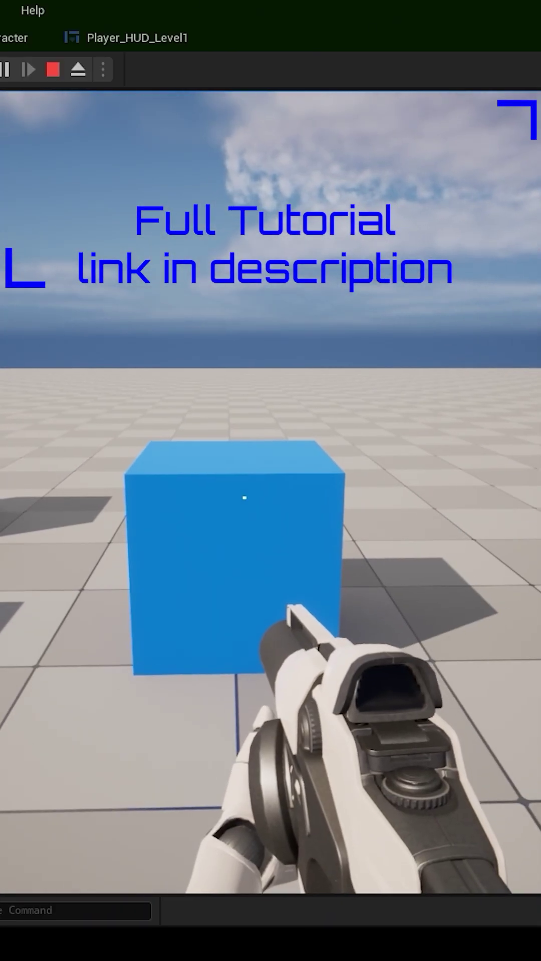
Grab the blue cube, drop it atop the two-cube stack, and step back.
{"action": "left_click", "coordinate": [244, 497]}
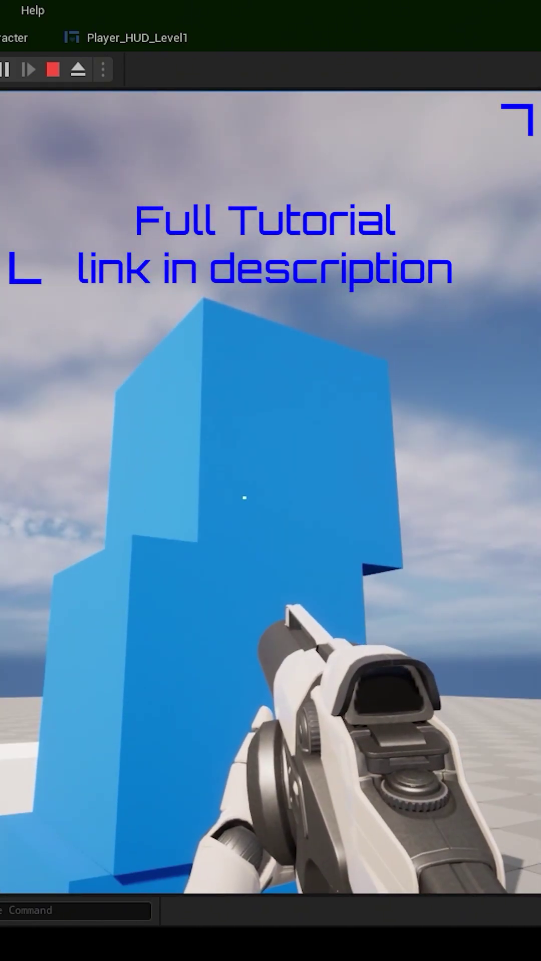
{"action": "left_click", "coordinate": [245, 497]}
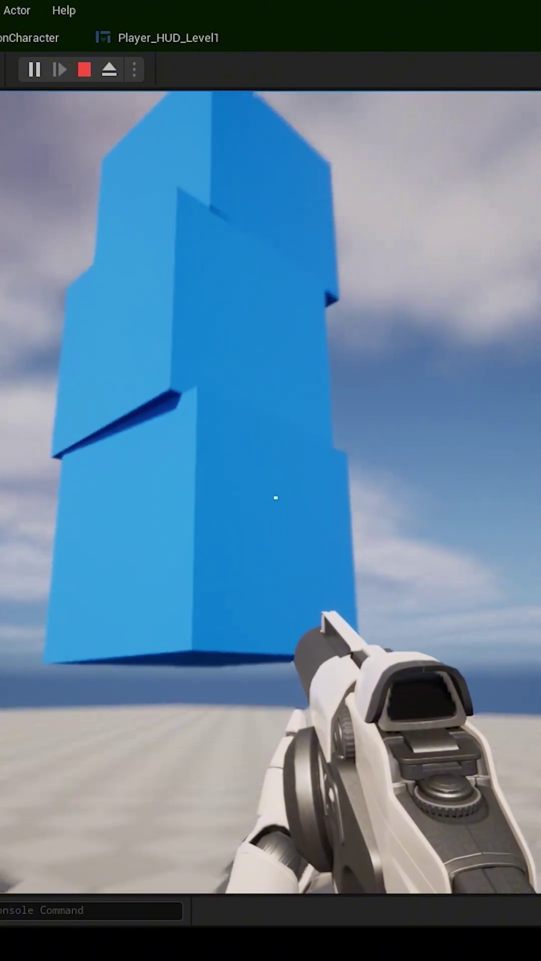
{"action": "key", "text": "s"}
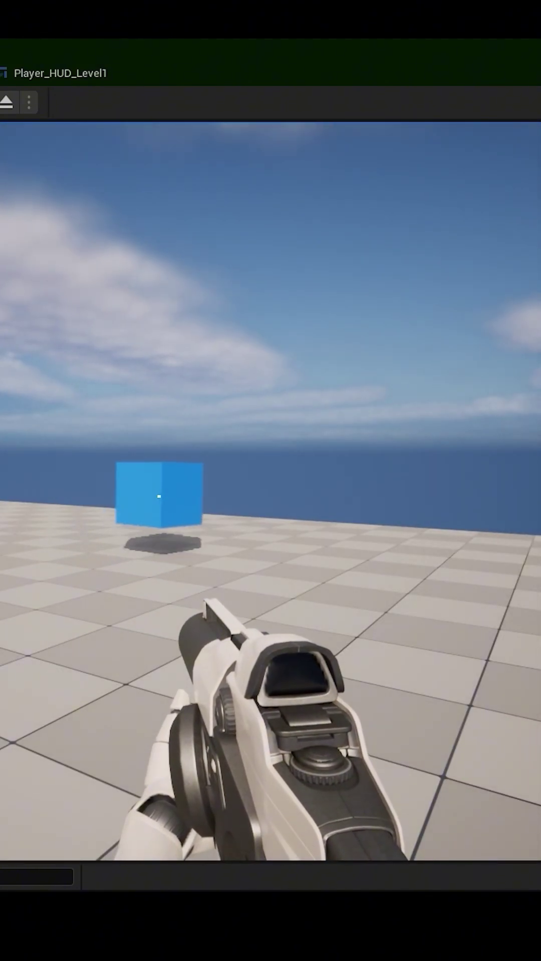
Approach the blue cube, knock it airborne twice, then hurl it toward the white cube.
{"action": "key", "text": "w"}
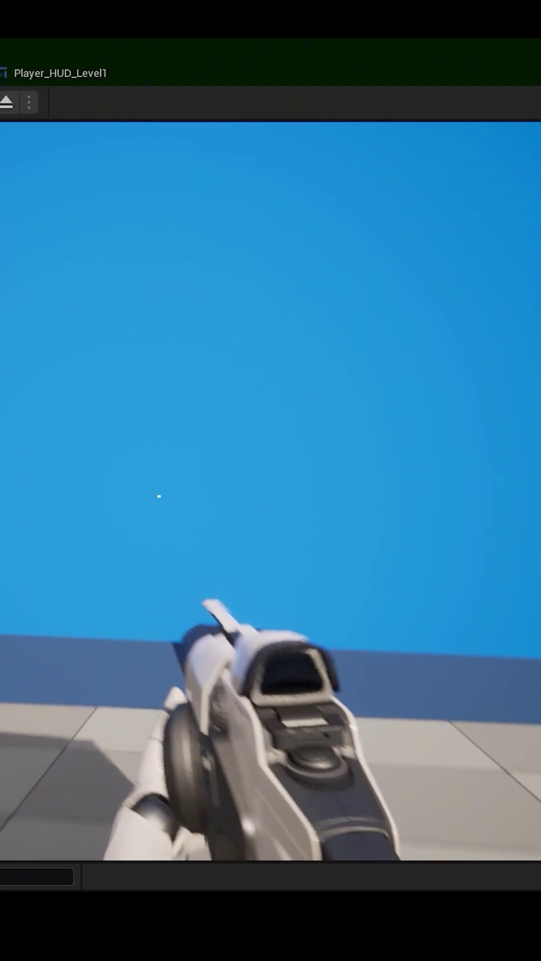
{"action": "key", "text": "s"}
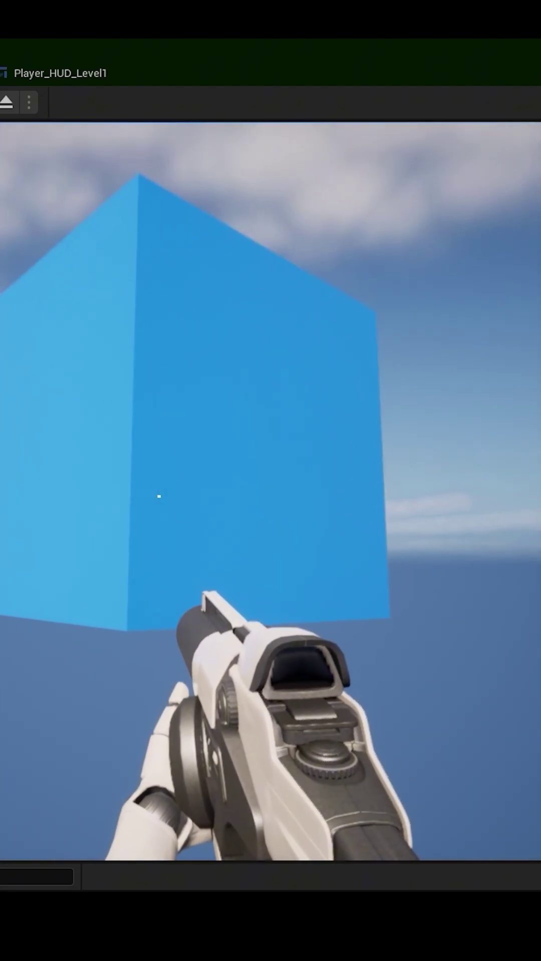
{"action": "left_click", "coordinate": [158, 496]}
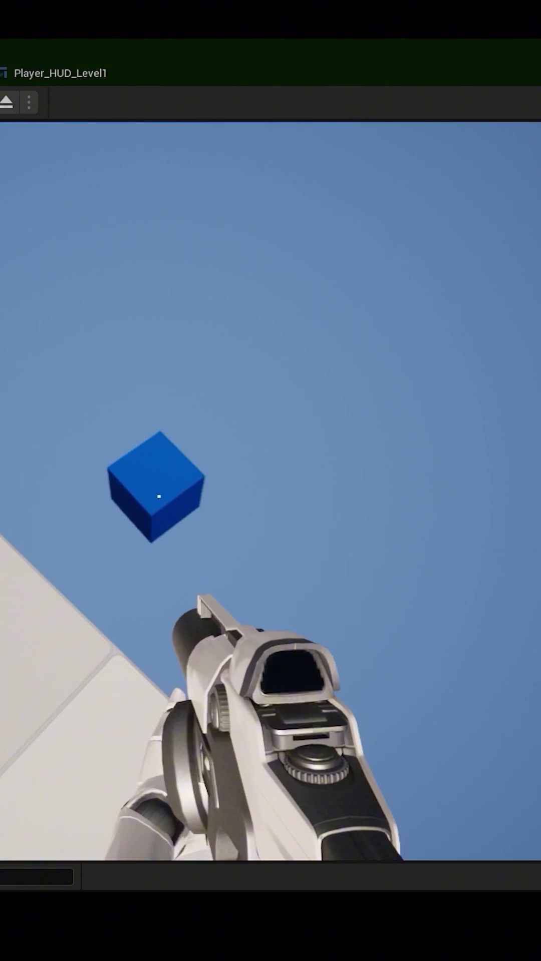
{"action": "left_click", "coordinate": [159, 496]}
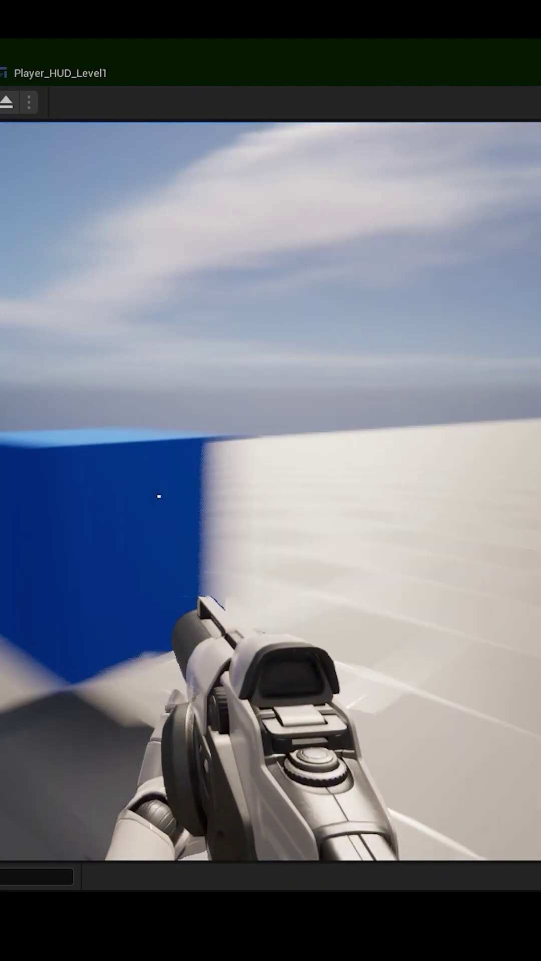
{"action": "left_click", "coordinate": [158, 495]}
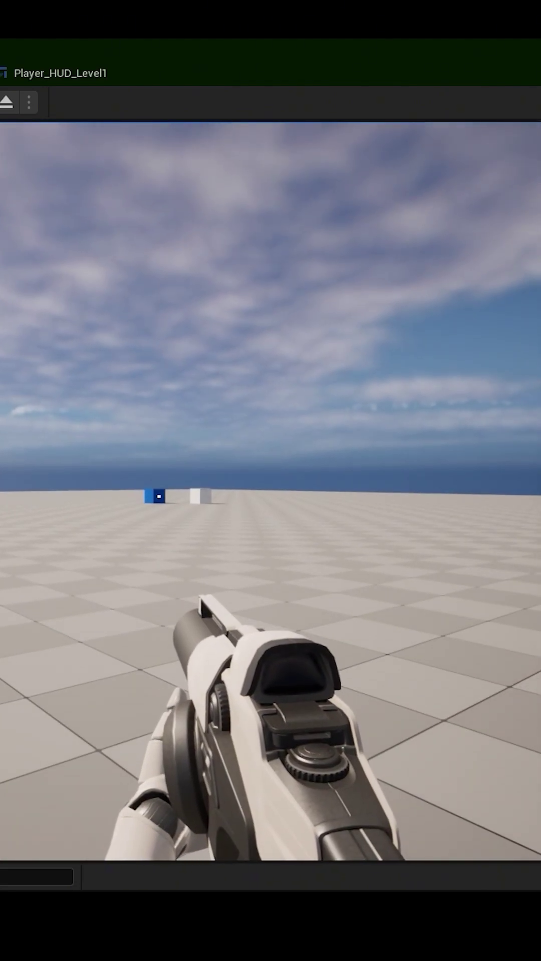